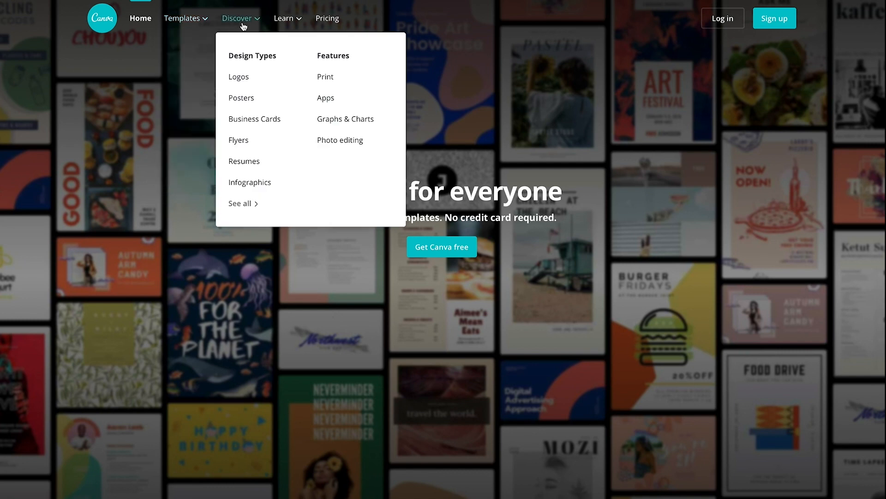
Step: Enter Canva's free version and create a new blank LinkedIn Banner design
mouse_move(298, 24)
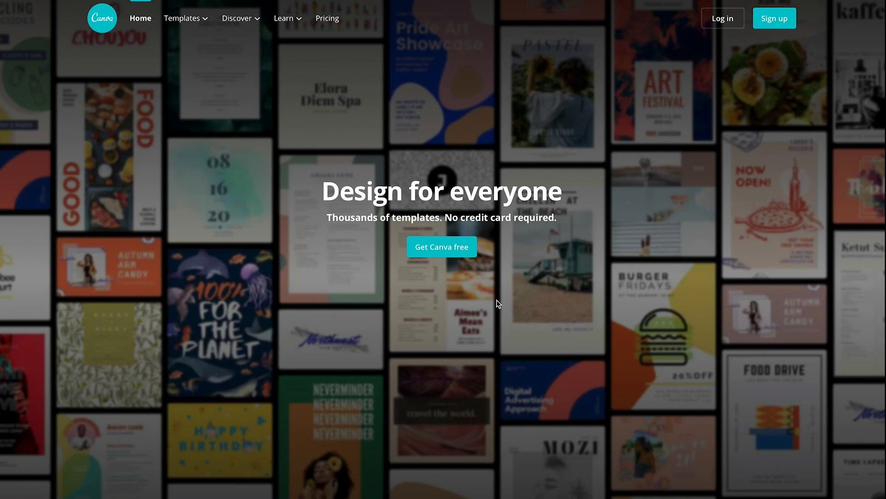
click(471, 255)
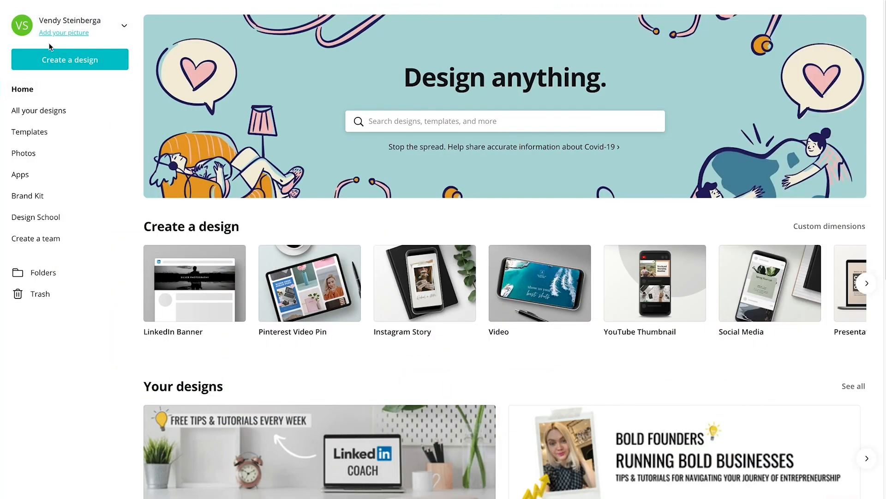
click(110, 70)
text(LinkedIn)
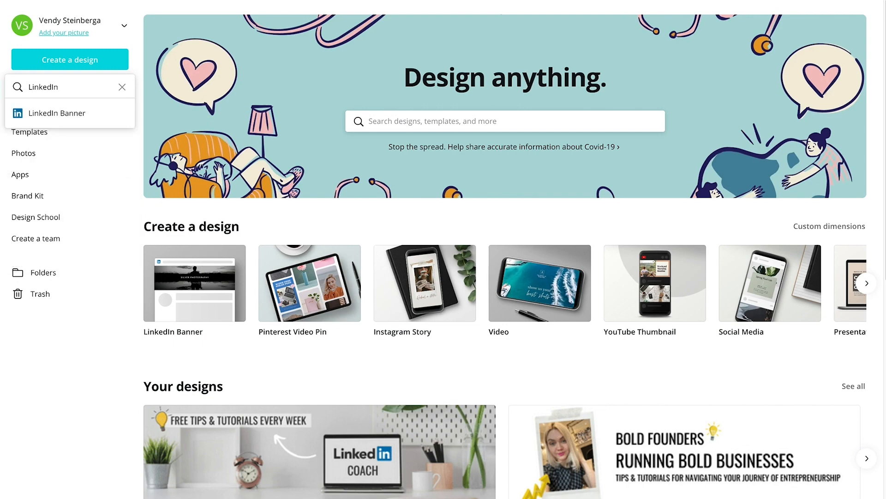
click(97, 119)
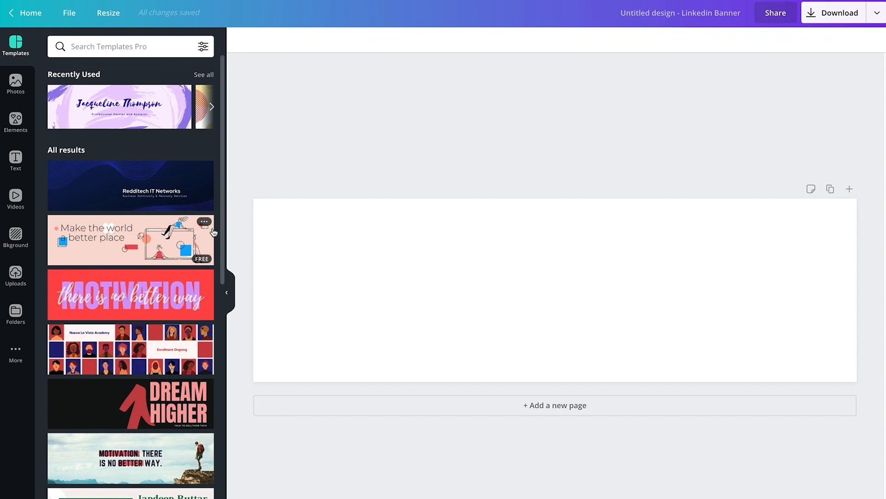
Step: Find the desk template with a laptop, alarm clock and potted plant, and apply it to the banner
scroll(214, 231, down, 8)
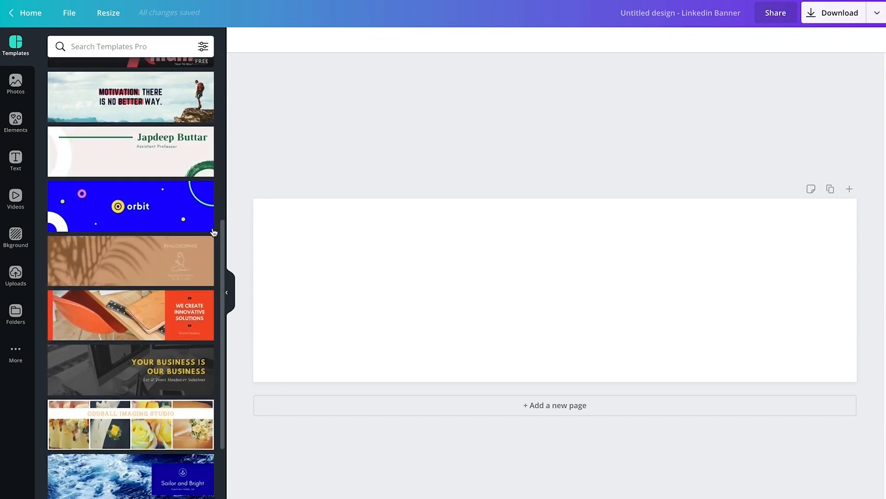
scroll(214, 232, down, 11)
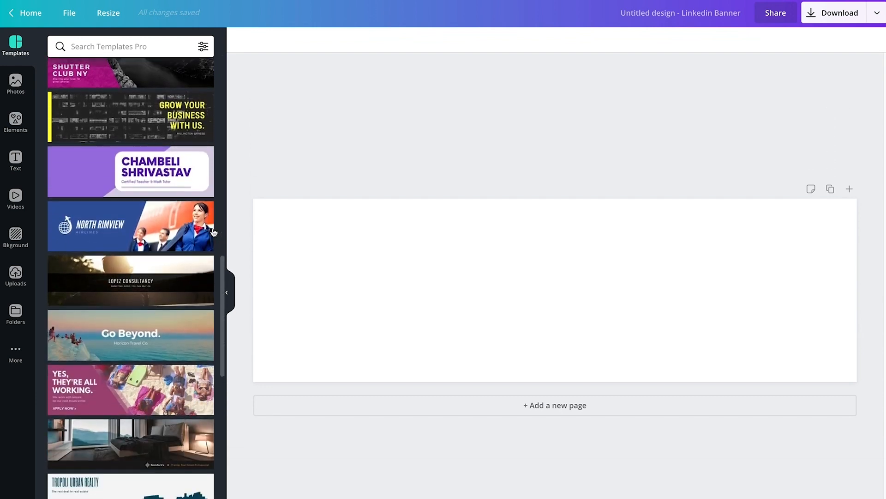
scroll(214, 231, down, 10)
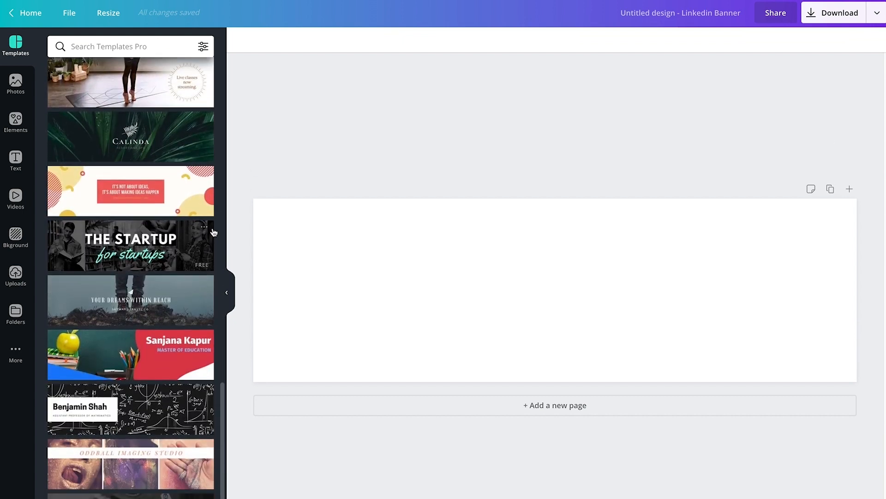
scroll(214, 232, down, 17)
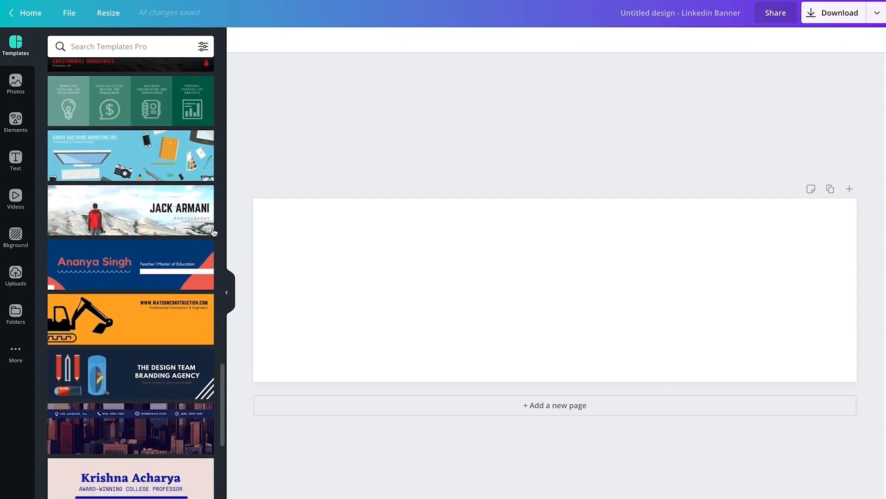
scroll(214, 231, down, 10)
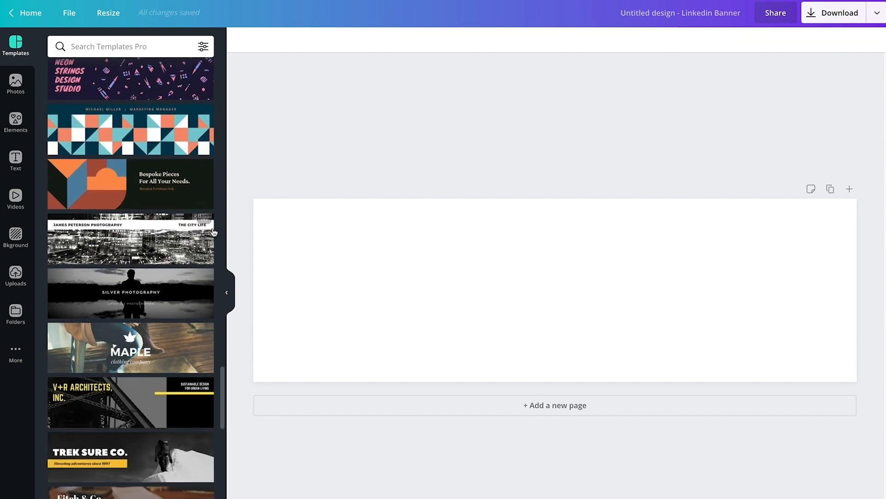
scroll(214, 232, down, 17)
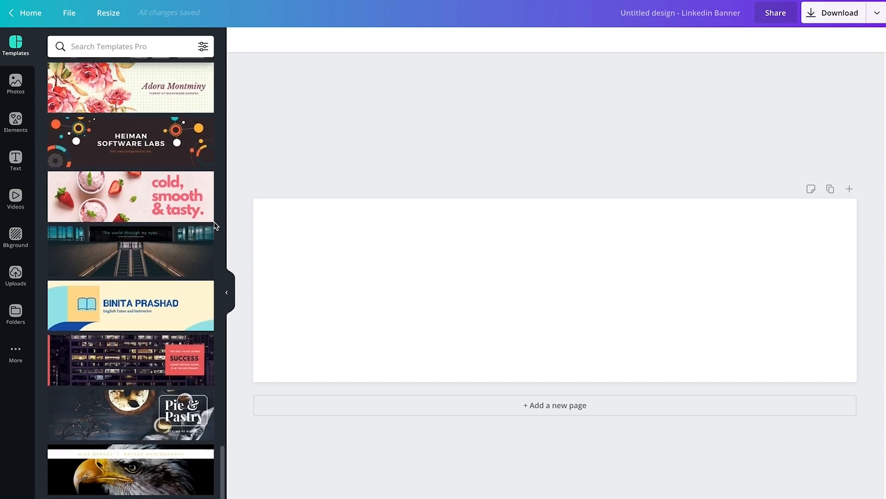
scroll(215, 225, down, 10)
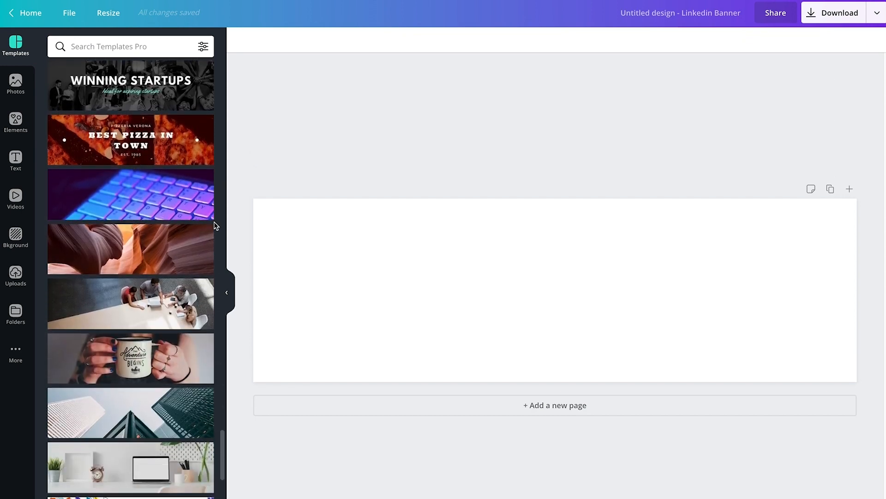
scroll(208, 240, down, 1)
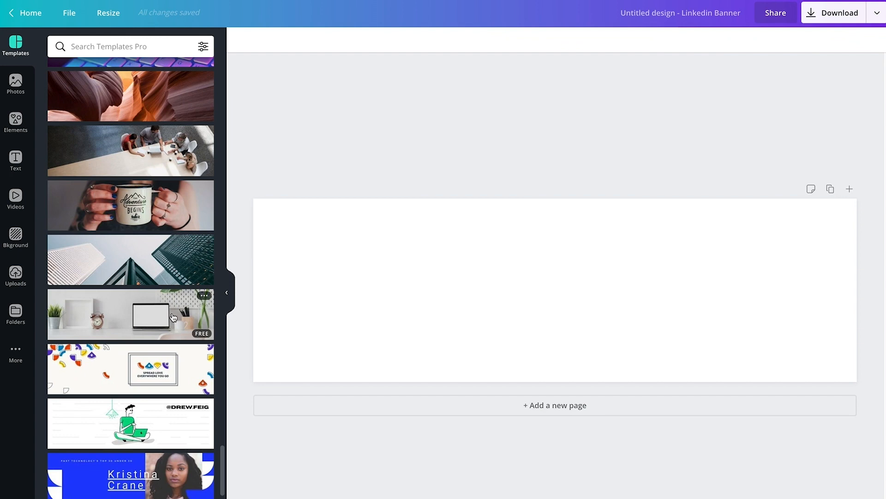
click(173, 317)
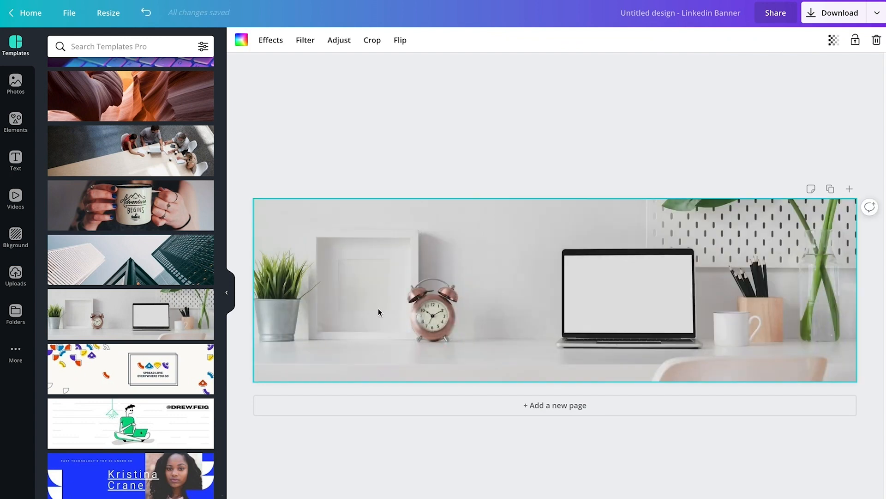
Step: Create a resized copy of the banner with custom dimensions of 1584 × 396 px
click(123, 23)
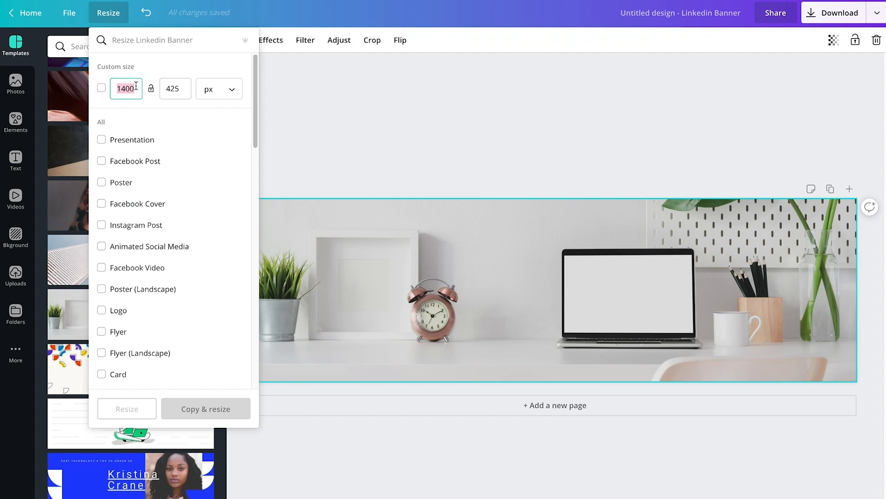
key(BackSpace)
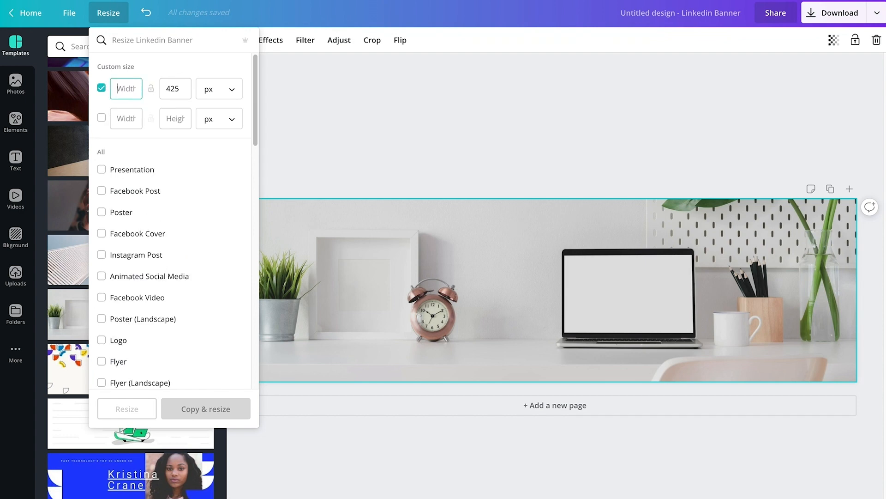
text(1584)
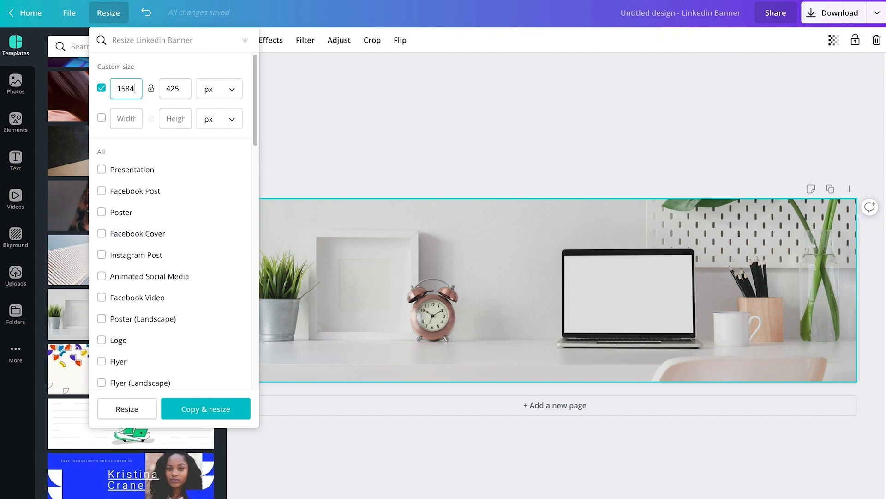
text(396)
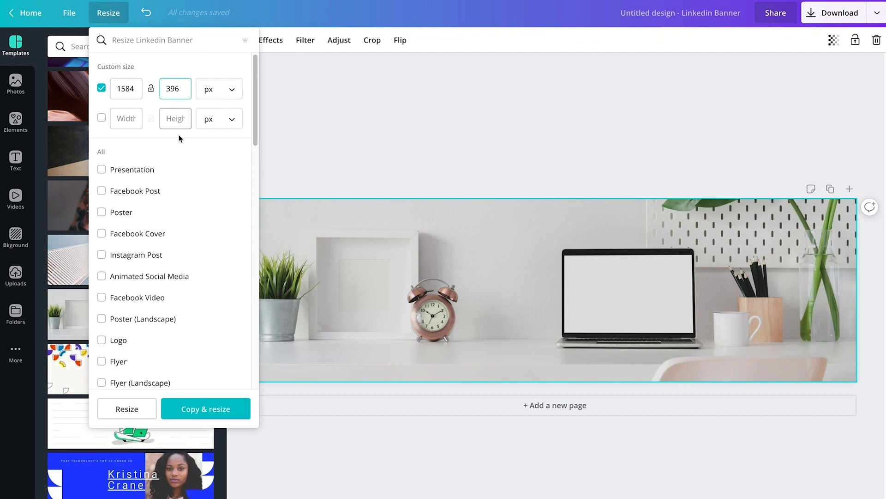
click(240, 409)
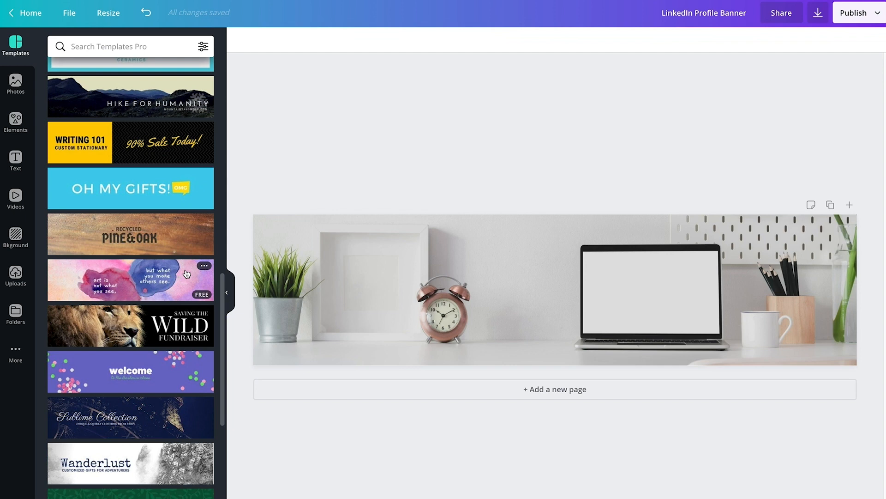
Step: Browse the stock photo library, including the Food and Computer categories
click(16, 83)
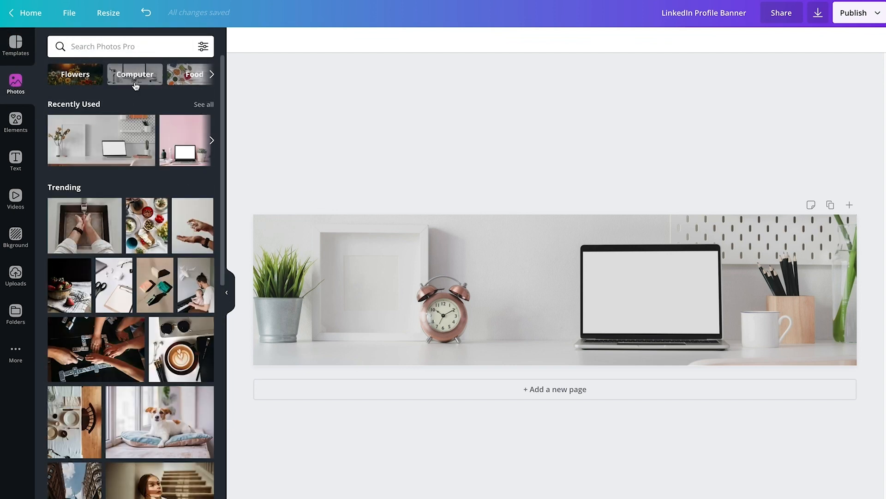
scroll(138, 138, down, 6)
scroll(162, 235, up, 6)
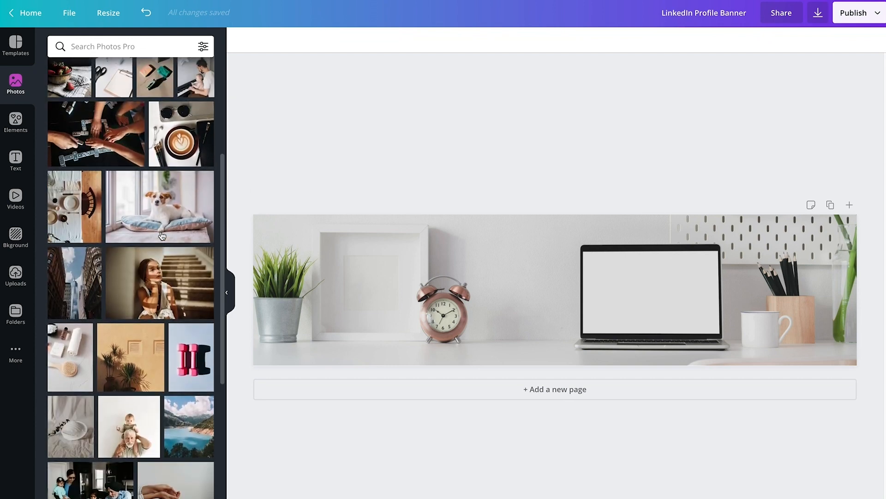
click(212, 75)
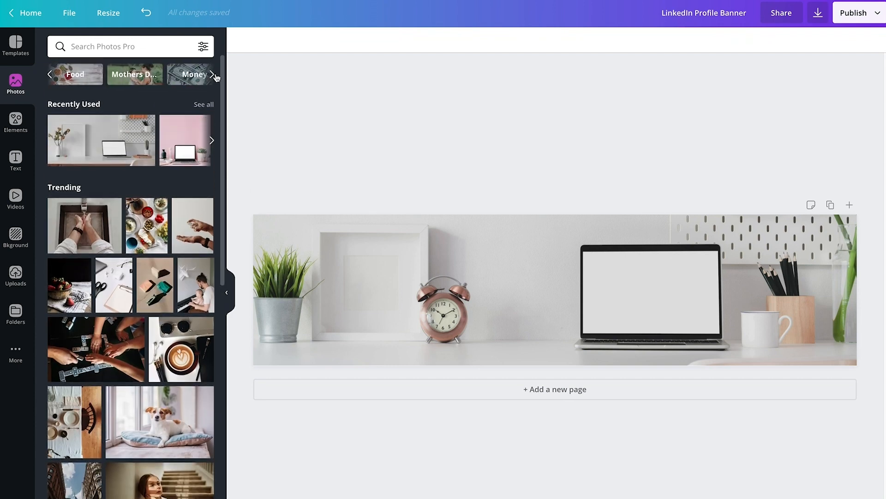
click(88, 78)
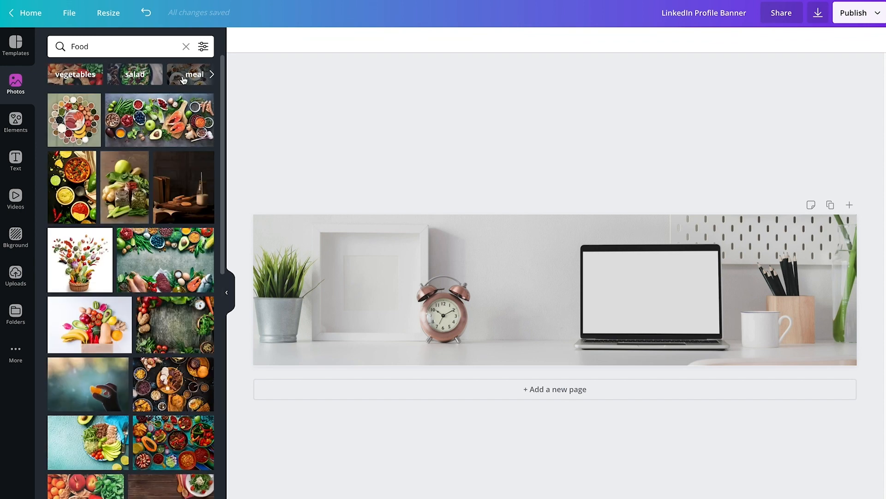
click(185, 47)
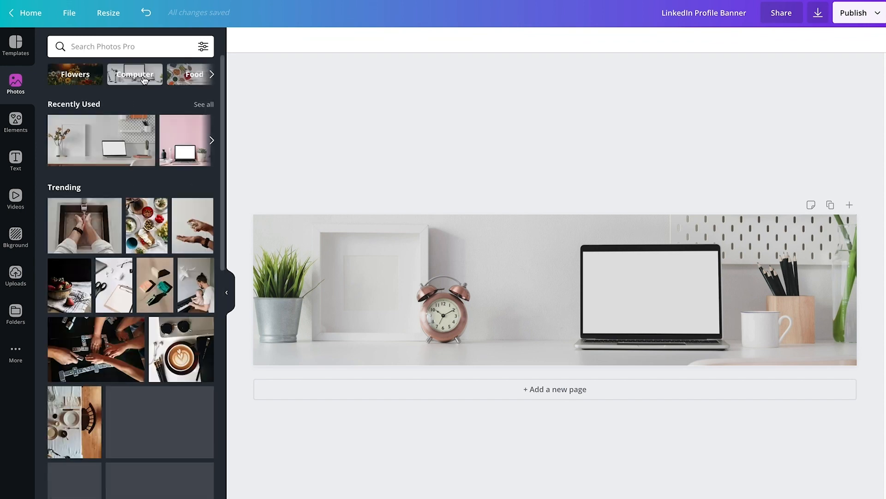
click(134, 74)
scroll(147, 216, down, 15)
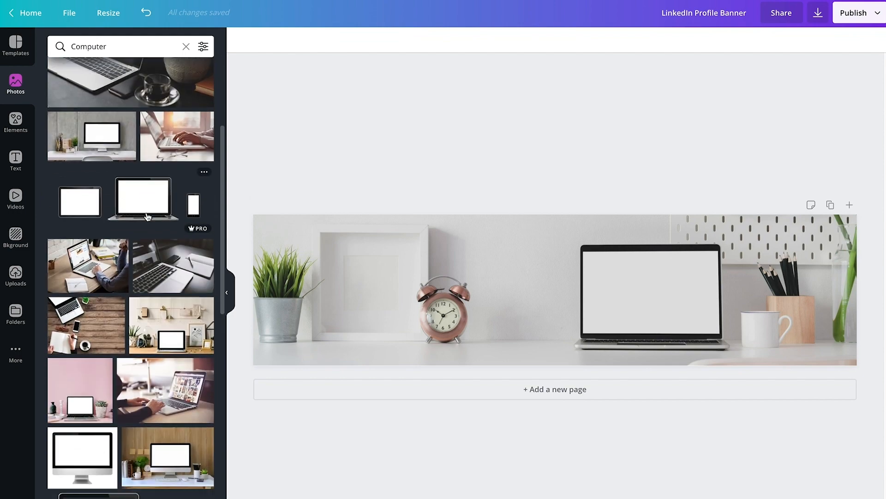
scroll(147, 216, down, 10)
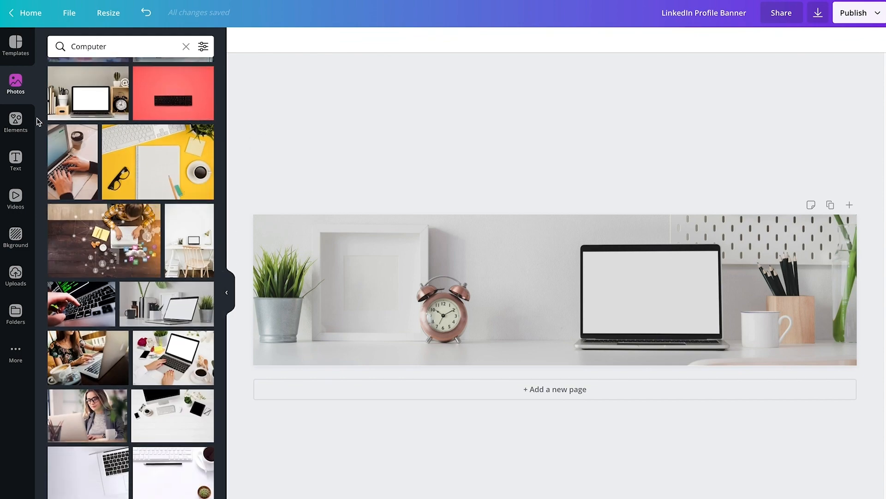
Step: Search the elements for LinkedIn, add the full LinkedIn wordmark logo, and fit it onto the laptop's blank screen
click(16, 120)
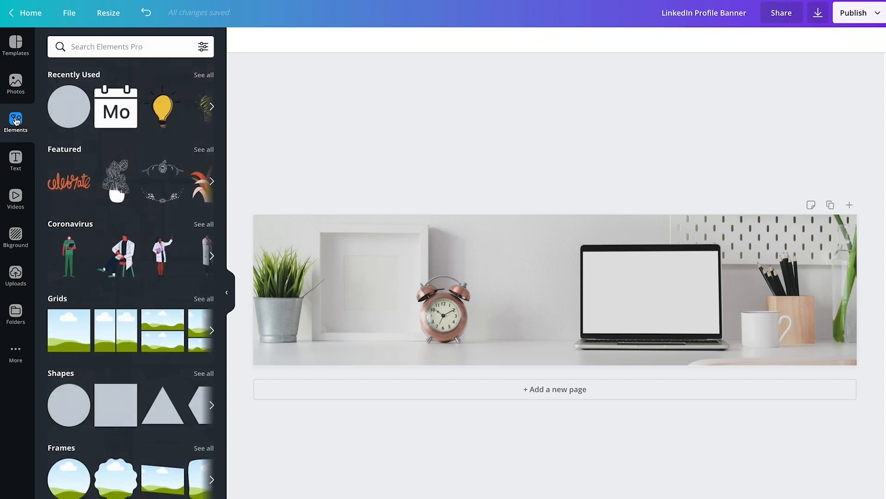
click(134, 52)
text(LinkedIn)
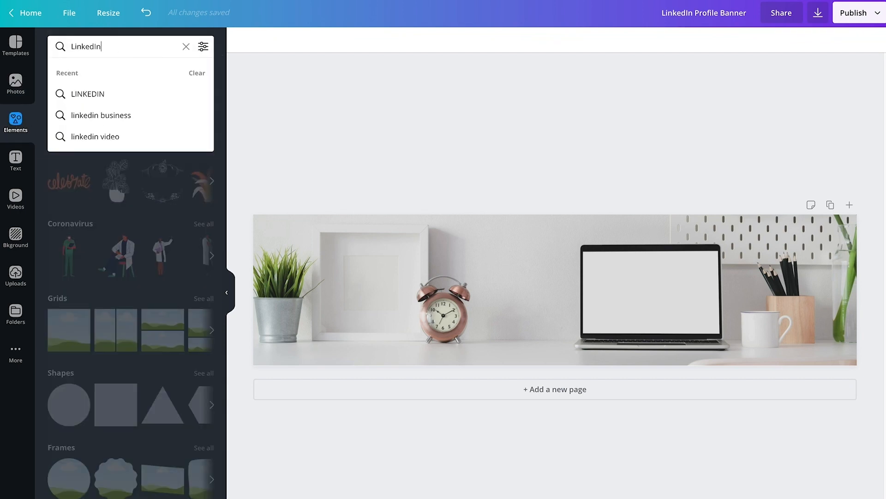
key(Return)
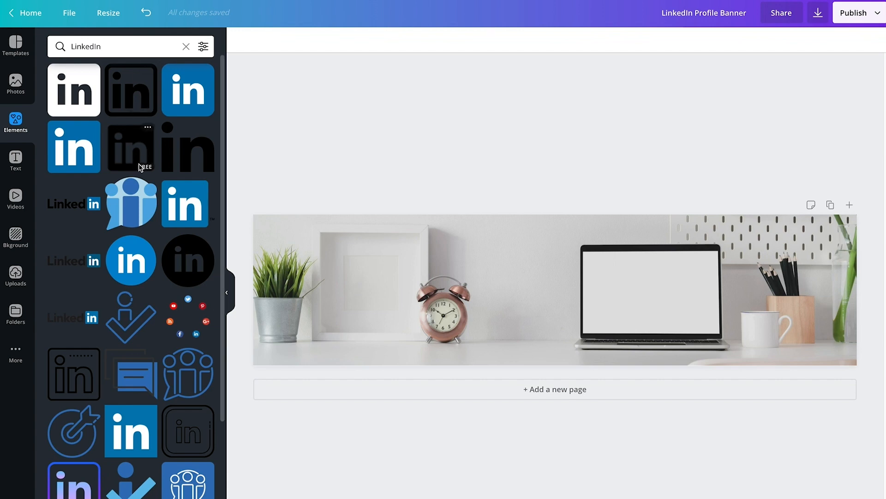
click(90, 209)
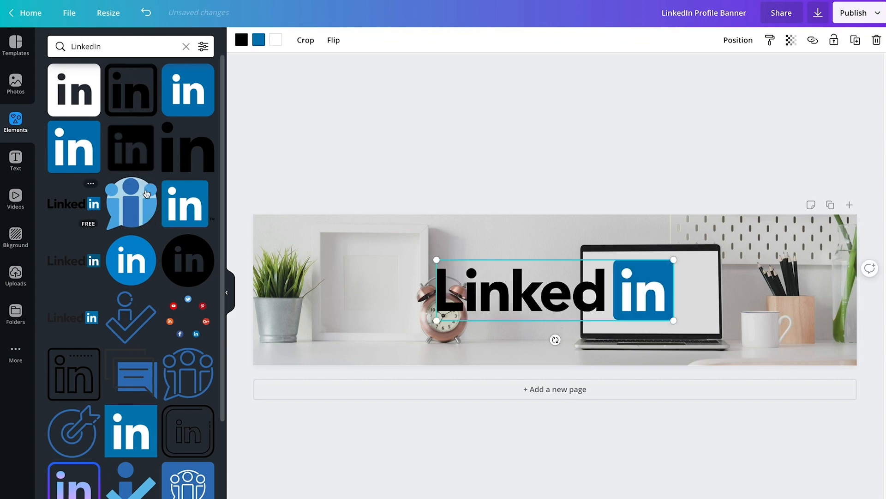
drag(667, 260, 691, 278)
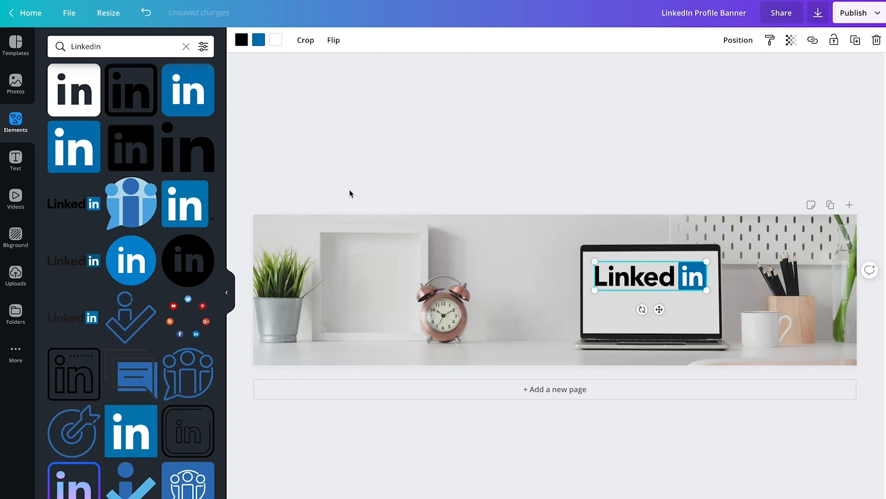
Step: Add a subheading reading "COACH" and place it beneath the LinkedIn logo on the laptop screen
click(17, 165)
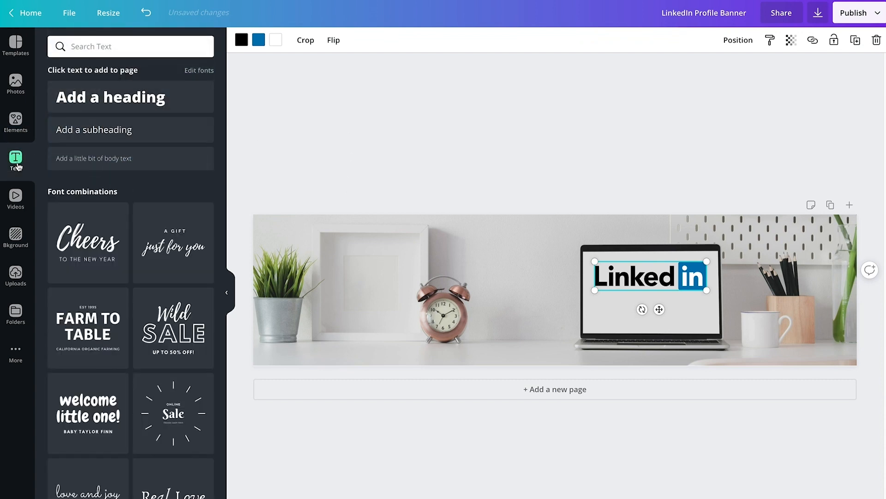
click(125, 129)
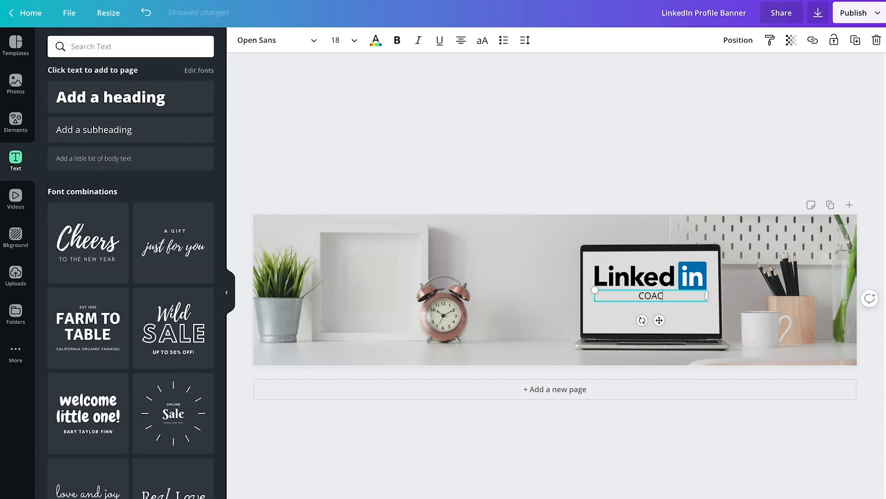
drag(689, 298, 668, 307)
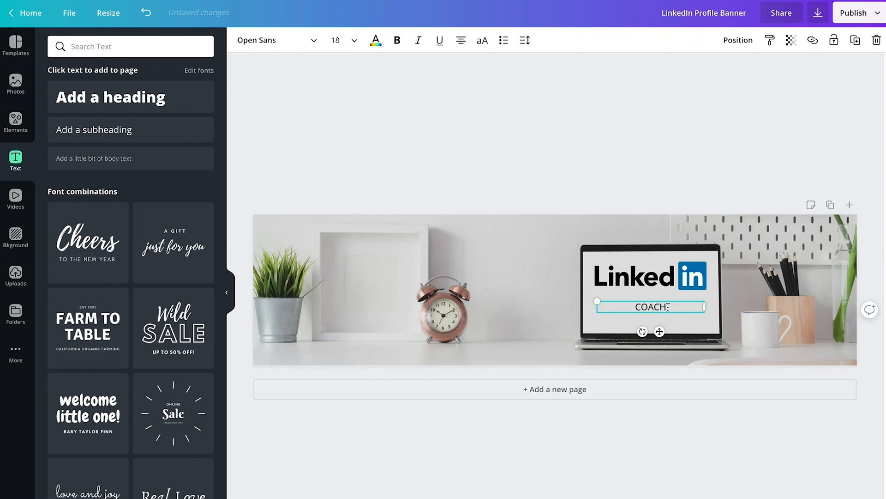
Step: Set the COACH text's font to Oswald and its size to 34
click(308, 41)
click(166, 46)
text(O)
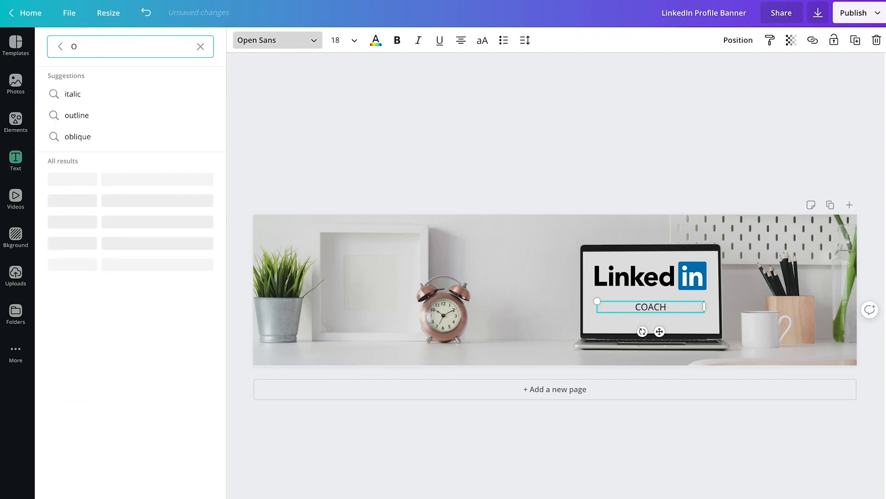
text(SWAL)
click(127, 136)
click(334, 41)
text(34)
key(Return)
Step: Set the COACH text size to 40 and adjust the text and LinkedIn logo to sit centred on the laptop screen
drag(692, 322, 695, 323)
drag(677, 283, 678, 315)
click(659, 313)
click(335, 40)
text(40)
key(Return)
drag(594, 266, 601, 268)
click(531, 291)
Step: Add a subheading reading "FREE TIPS & TUTORIALS EVERY WEEK" and place it in the banner's upper-left area
click(142, 135)
drag(564, 291, 378, 257)
text(free TIPS & TUTORIALS EVERY WEEK)
drag(390, 245, 475, 245)
drag(444, 240, 289, 240)
Step: Set the tagline's font to Oswald and its size to 32, and fine-tune its placement above the picture frame and clock
click(278, 41)
click(86, 136)
click(336, 40)
text(34)
key(BackSpace)
text(2)
key(Return)
mouse_move(475, 255)
mouse_down()
mouse_move(499, 255)
mouse_move(480, 249)
mouse_up()
click(544, 228)
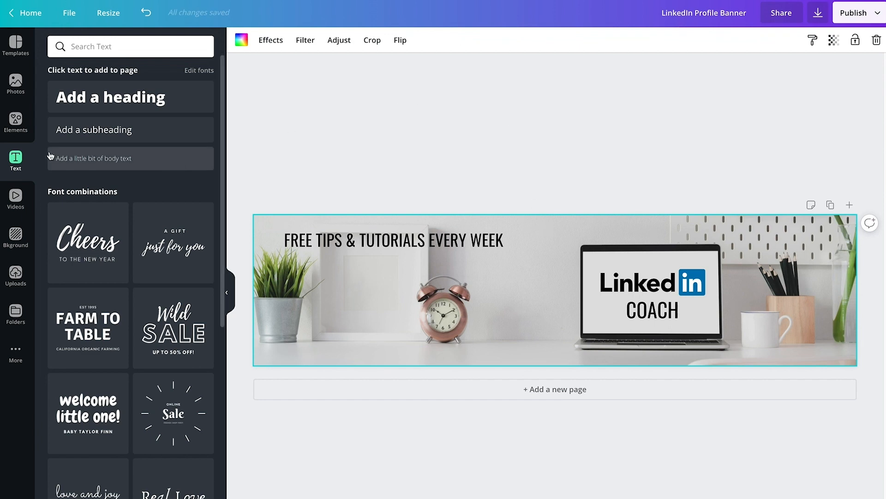
Step: Add a square shape and reshape it into a thin horizontal bar behind the FREE TIPS & TUTORIALS EVERY WEEK tagline
click(16, 124)
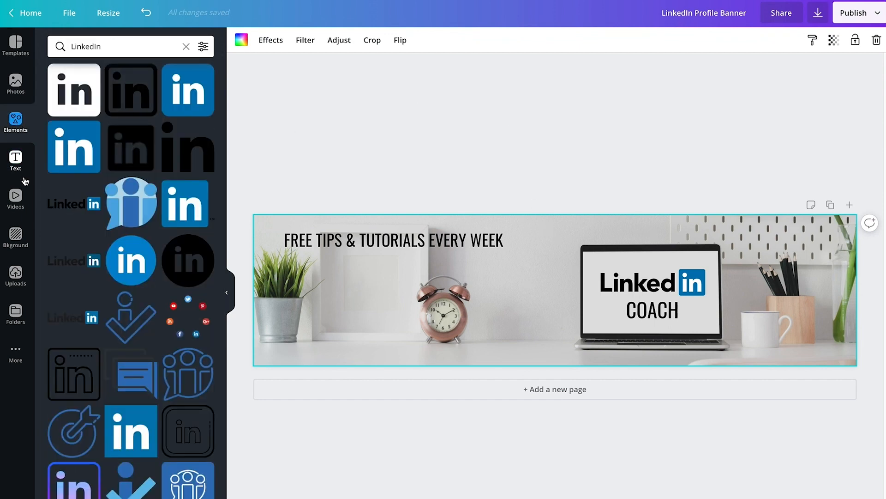
click(185, 47)
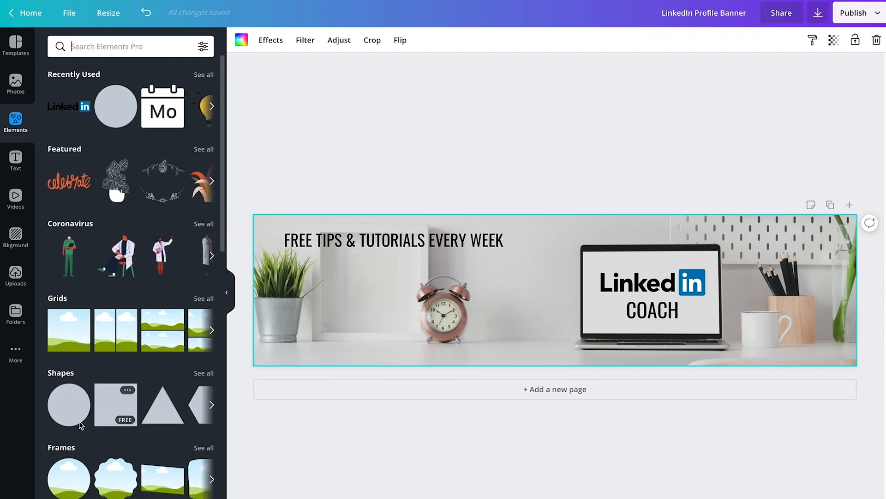
click(203, 373)
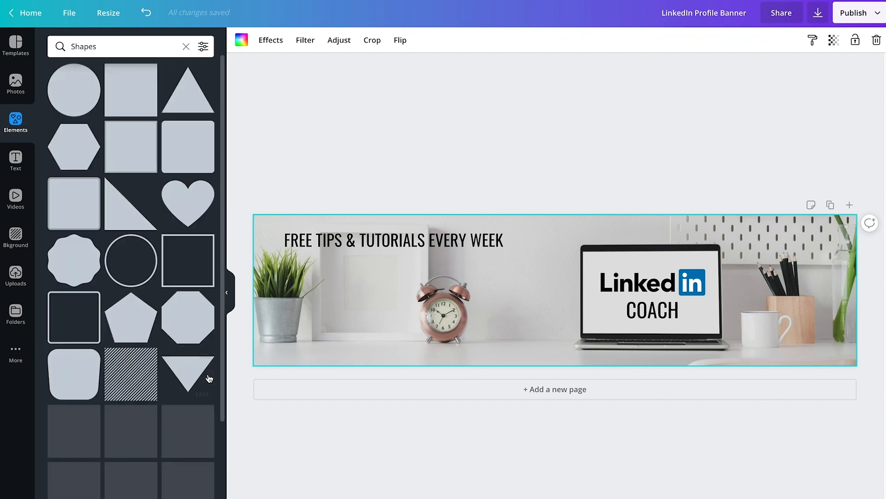
click(146, 101)
drag(556, 331, 343, 262)
drag(519, 269, 493, 242)
click(530, 293)
click(529, 256)
click(516, 251)
click(512, 252)
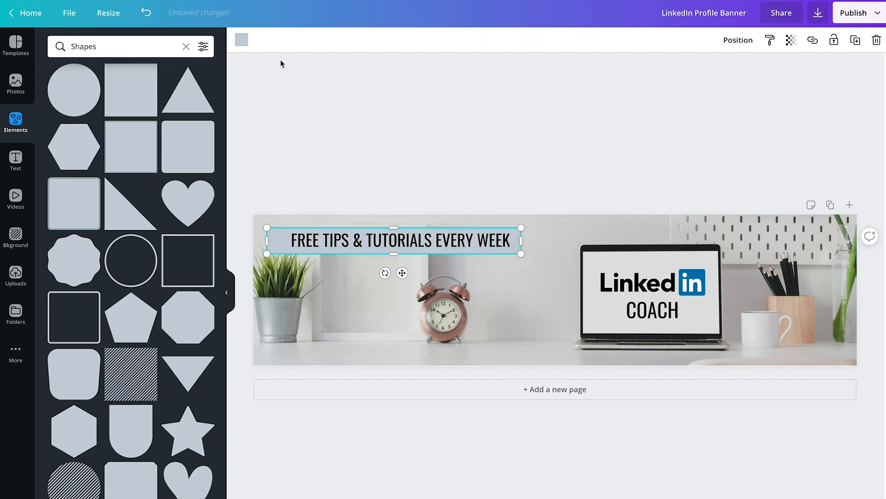
Step: Recolour the bar behind the tagline white and reduce its opacity so it becomes semi-transparent
click(242, 40)
click(144, 146)
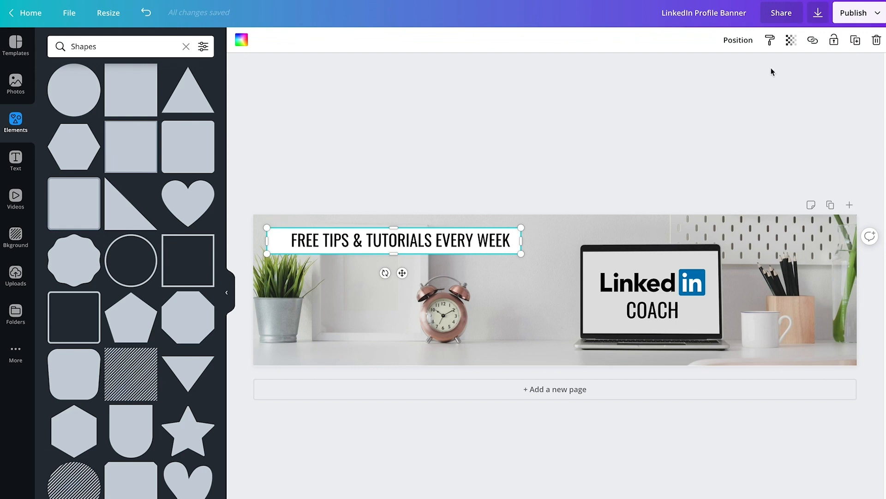
click(791, 40)
drag(758, 68, 736, 69)
Step: Nudge the tagline text slightly to the right on the white bar
click(532, 323)
click(502, 245)
click(517, 298)
click(486, 245)
drag(486, 246, 488, 246)
click(492, 278)
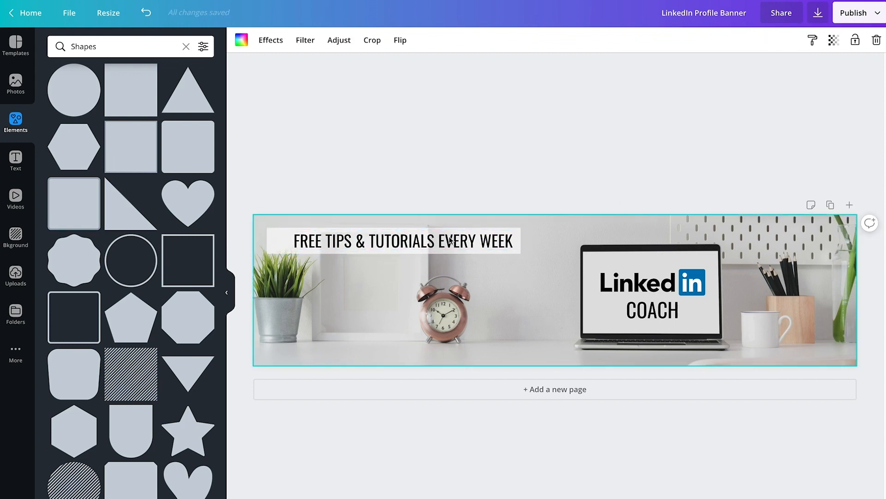
Step: Search the elements for IDEA LIGHT BULB and add the yellow bulb with black rays to the banner
click(185, 46)
text(IDEA LIGHT BULB)
key(Return)
scroll(136, 234, down, 10)
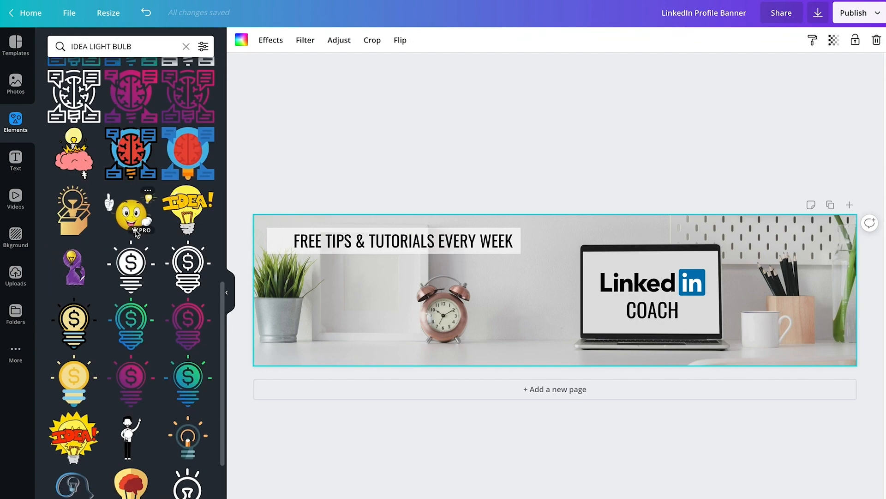
scroll(136, 234, down, 3)
click(187, 275)
Step: Shrink the light bulb, tilt it slightly and place it just before the tagline, above the plant
drag(556, 291, 277, 243)
mouse_move(302, 271)
mouse_down()
mouse_move(276, 284)
mouse_move(296, 262)
mouse_up()
drag(274, 224, 276, 239)
click(376, 286)
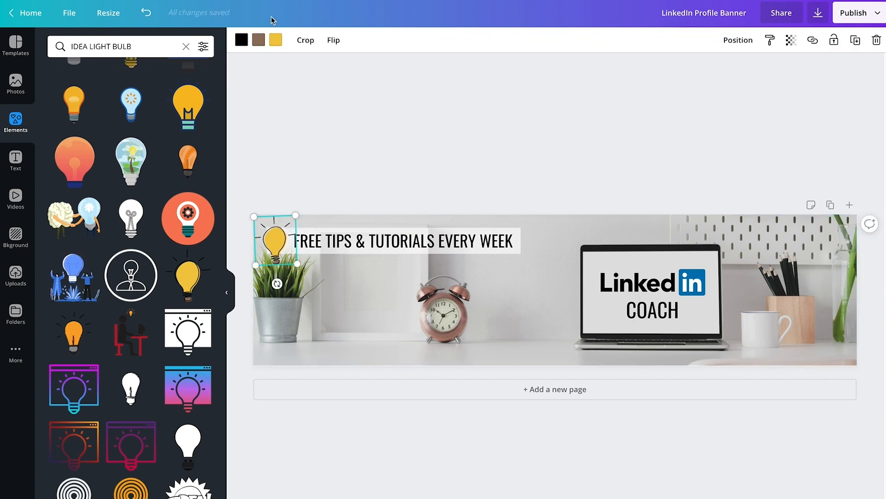
click(276, 40)
click(145, 147)
click(493, 123)
Step: Make the white bar thinner and longer, and shift the tagline further right on it to leave room for the light bulb
click(517, 241)
drag(521, 240, 524, 240)
drag(396, 254, 395, 230)
click(524, 272)
click(504, 241)
drag(524, 240, 519, 248)
click(511, 258)
click(499, 241)
drag(489, 240, 503, 240)
click(276, 240)
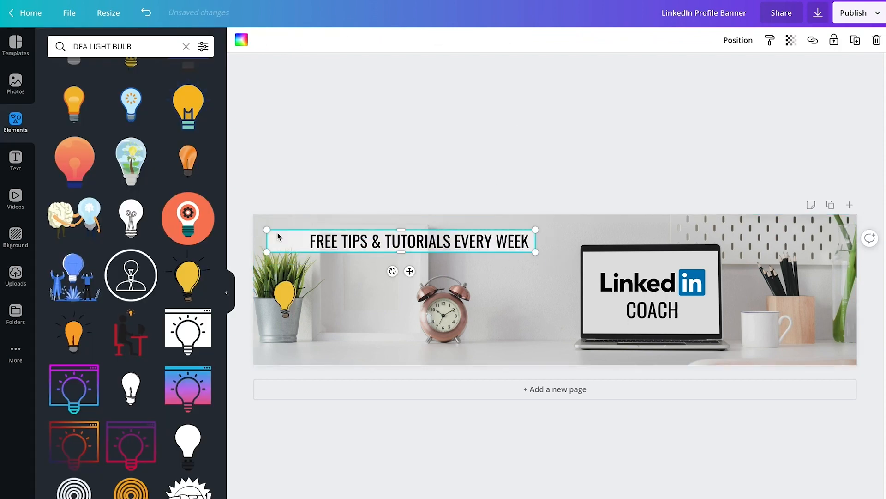
click(186, 47)
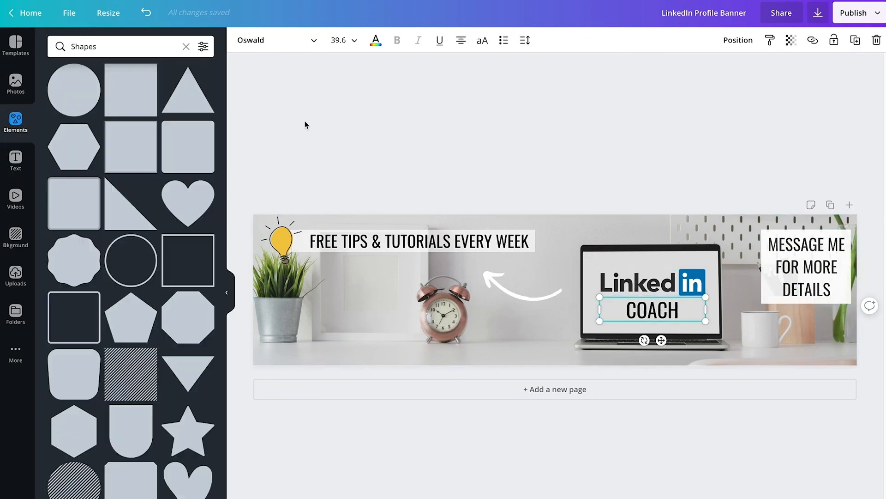
click(628, 147)
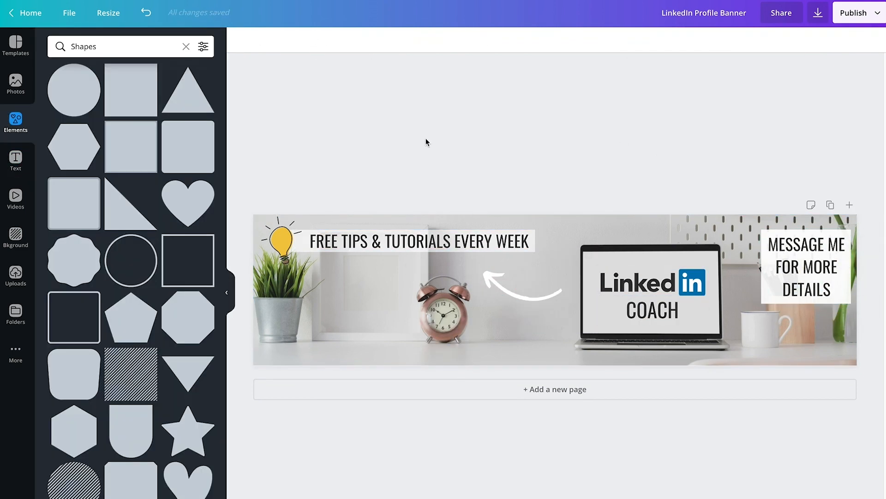
Step: Insert the uploaded handwritten signature image, shrink it and move it onto the white mug
click(16, 275)
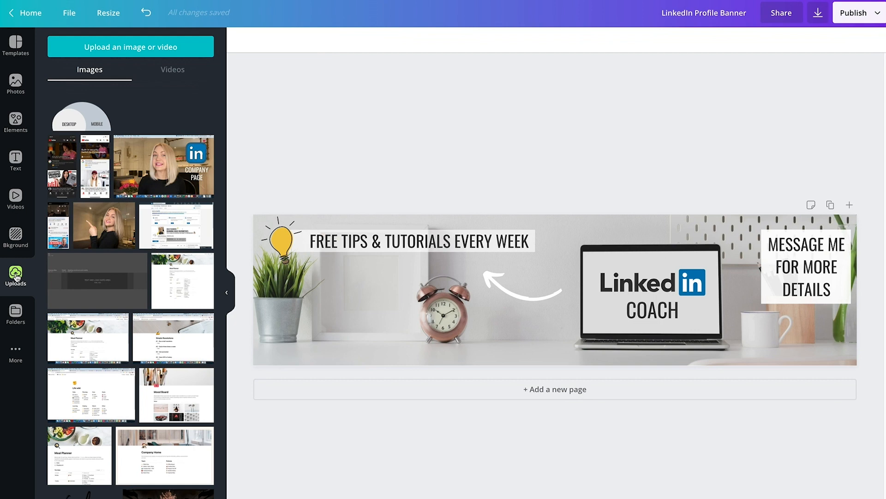
click(81, 494)
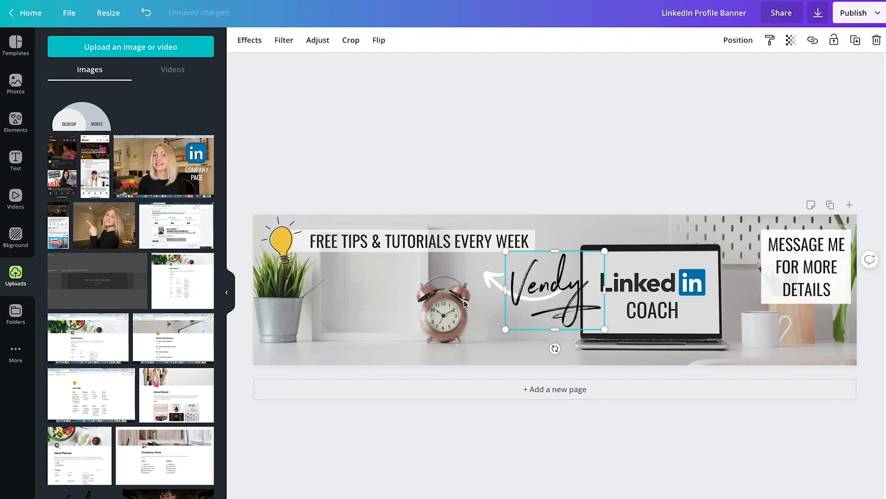
mouse_move(524, 285)
mouse_down()
mouse_move(514, 278)
mouse_move(418, 297)
mouse_move(323, 325)
mouse_move(505, 327)
mouse_up()
drag(571, 296, 536, 324)
mouse_move(492, 345)
mouse_down()
mouse_move(756, 342)
mouse_move(818, 332)
mouse_move(768, 334)
mouse_up()
drag(788, 316, 782, 321)
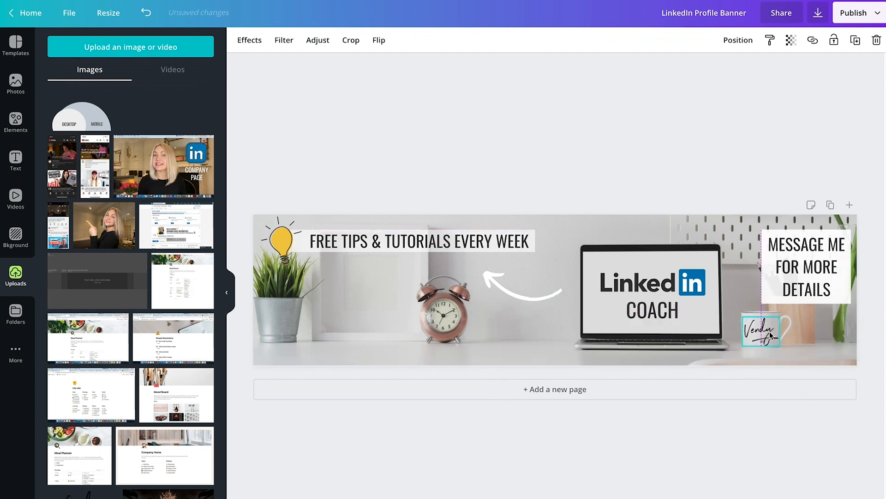
Step: Fine-tune the signature's size and position so it sits centred on the mug
click(817, 340)
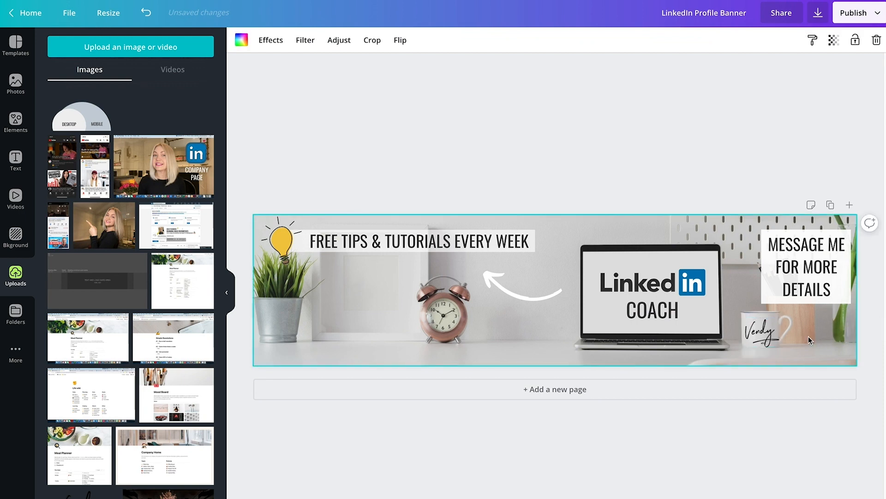
click(770, 338)
drag(782, 348, 770, 365)
click(810, 340)
click(764, 339)
click(830, 331)
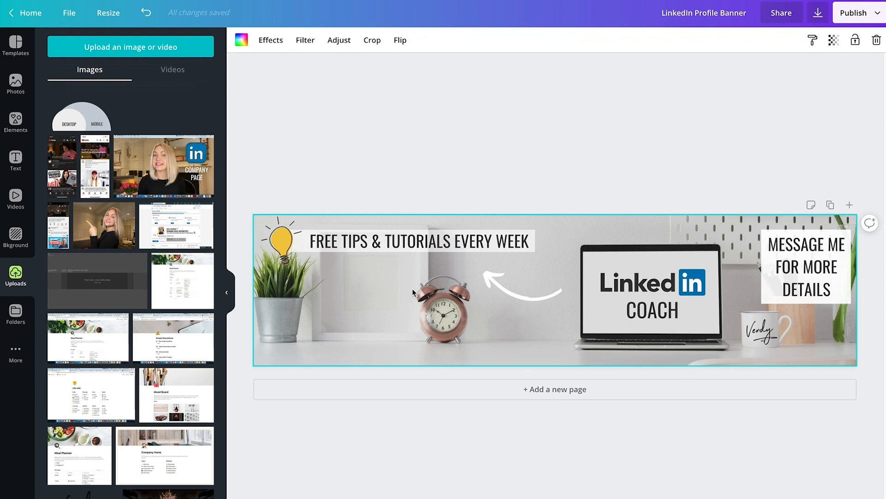
Step: Overlay the uploaded DESKTOP/MOBILE profile-photo guide, align it to the banner's lower-left corner and enlarge it to the full banner width
click(84, 127)
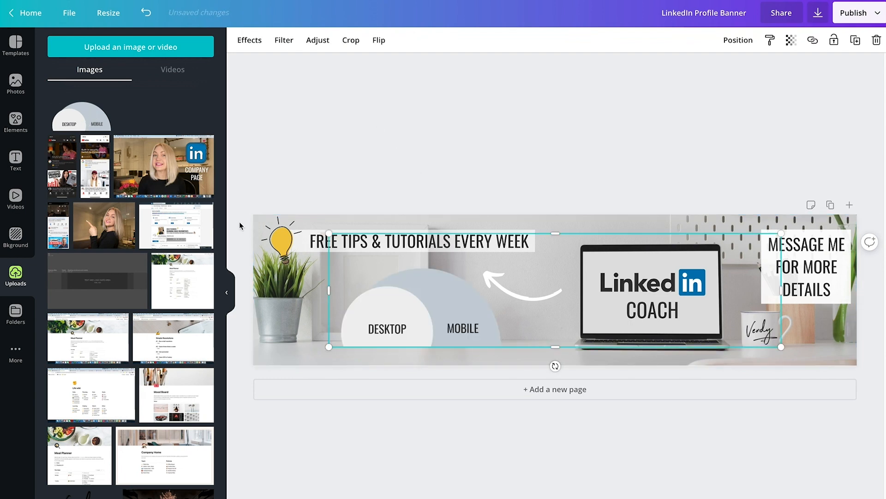
drag(424, 314, 349, 330)
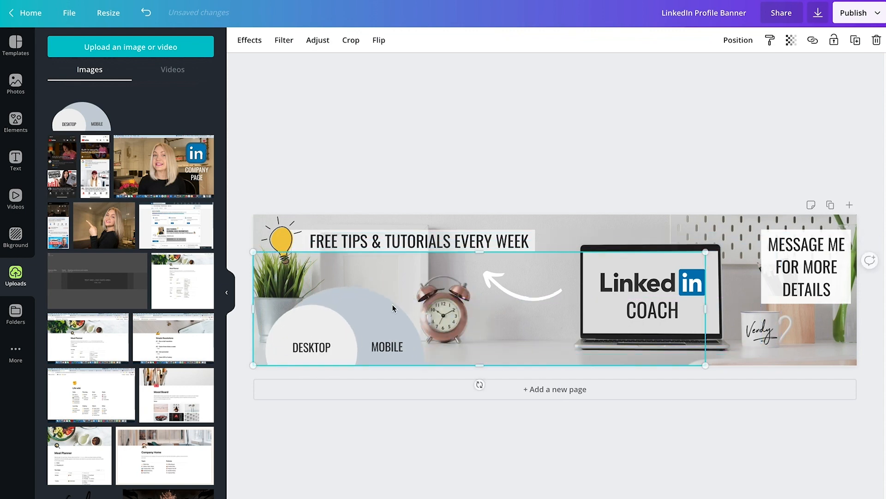
drag(706, 250, 862, 231)
click(577, 182)
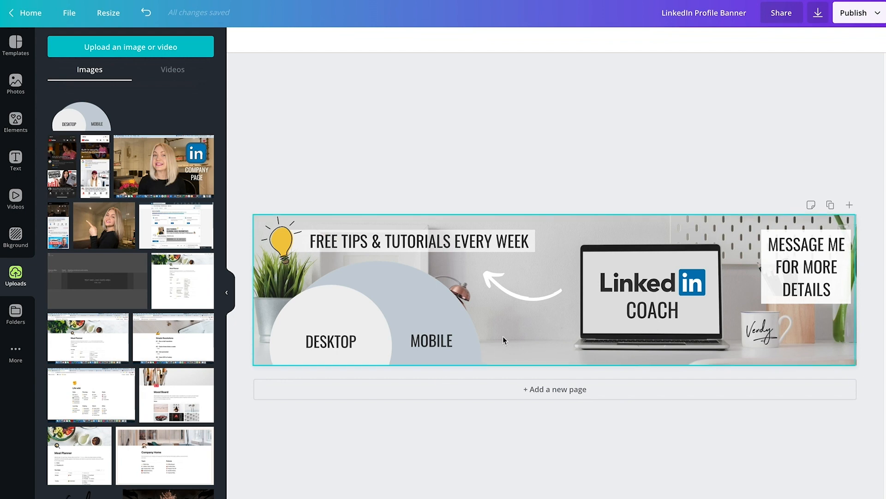
Step: Delete the DESKTOP/MOBILE guide overlay from the banner
click(515, 322)
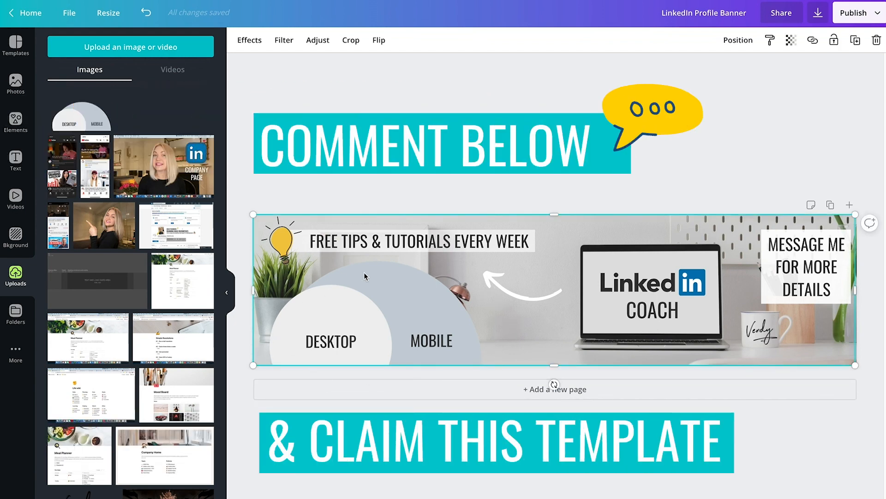
click(457, 431)
click(462, 340)
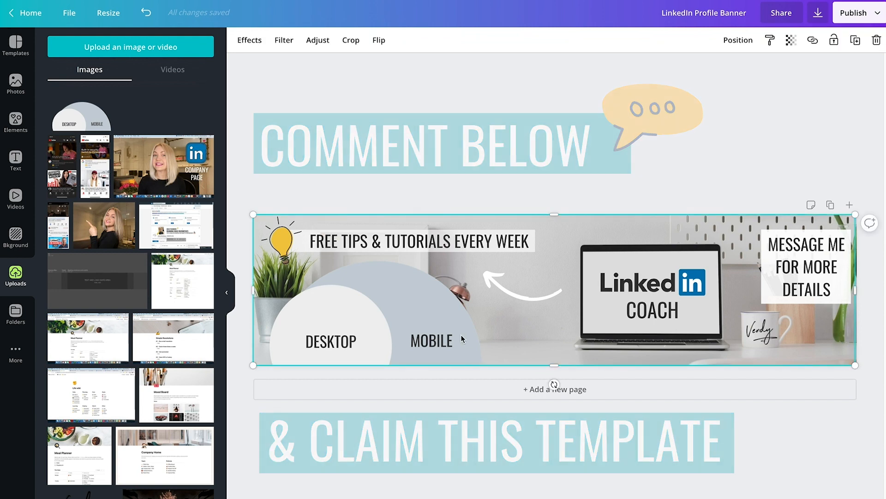
key(Delete)
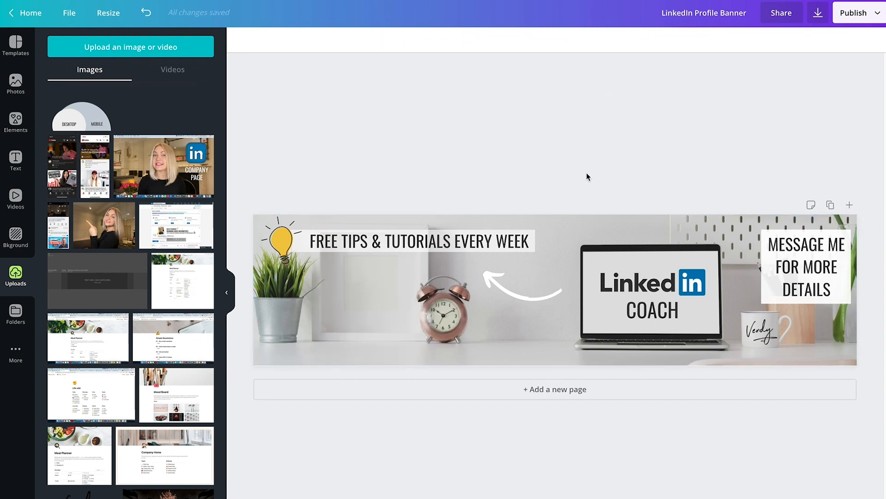
Step: Download the banner as a PNG at 1.5x size, 2376 x 594 px
click(15, 44)
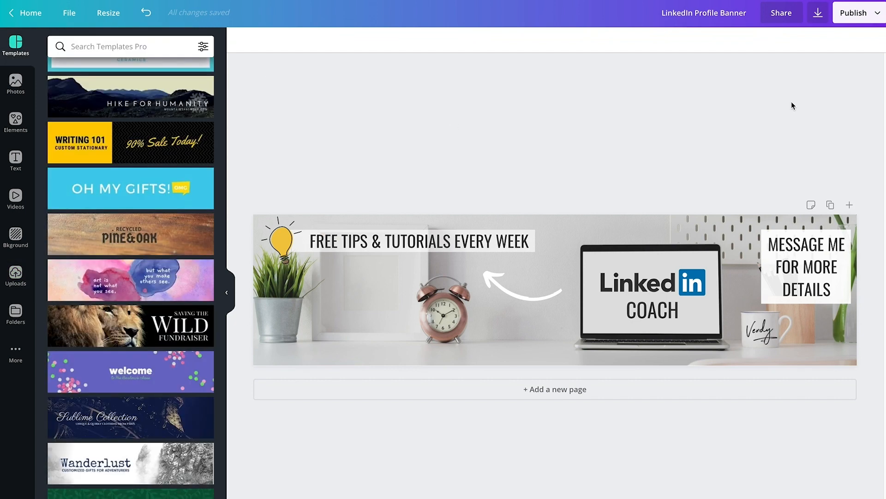
click(878, 18)
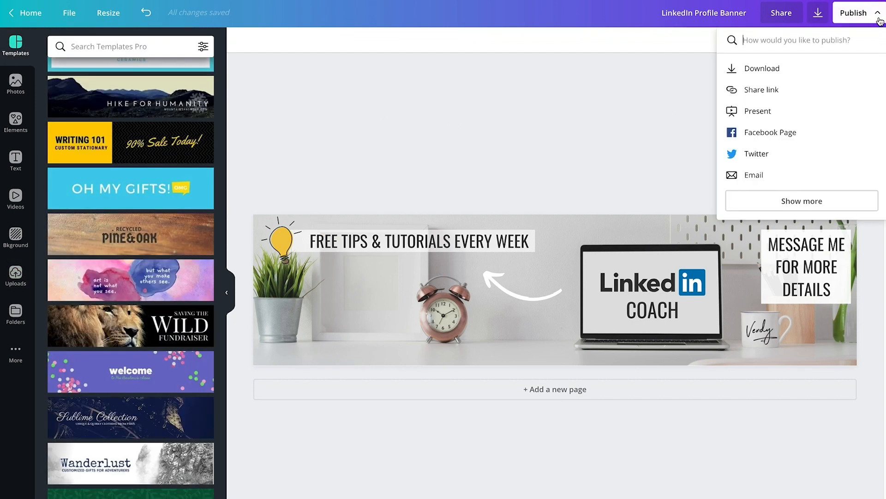
click(806, 68)
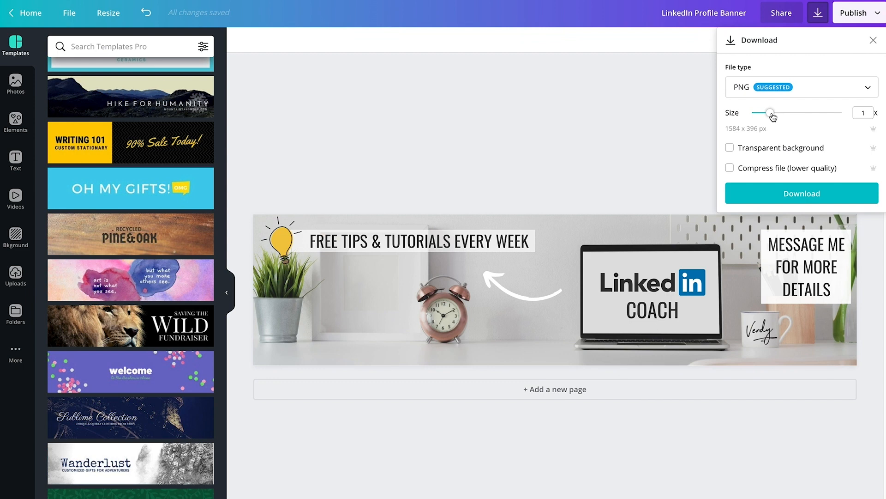
drag(770, 113, 786, 114)
click(810, 93)
click(811, 95)
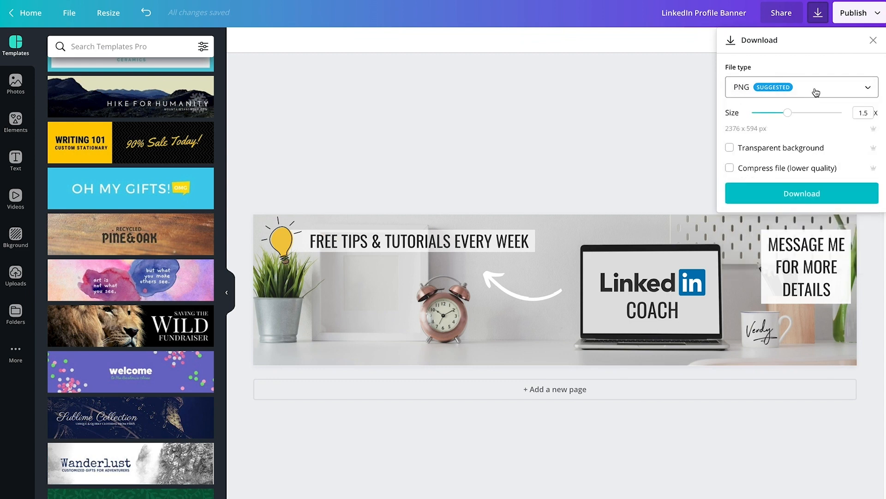
click(817, 185)
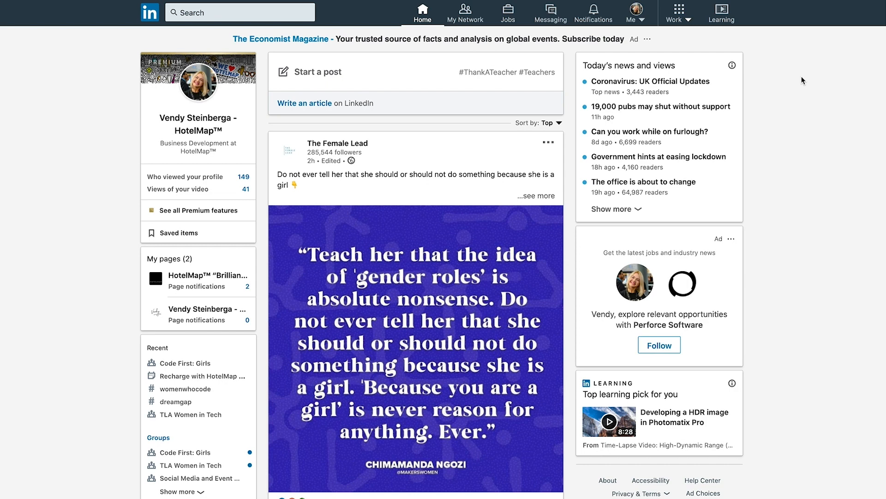
Step: Switch to LinkedIn, open your own profile and start editing its intro section
click(643, 21)
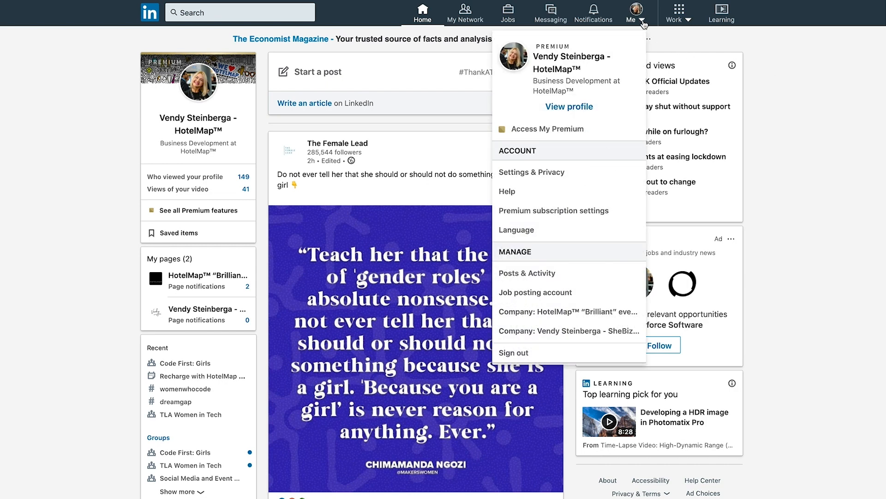
click(606, 108)
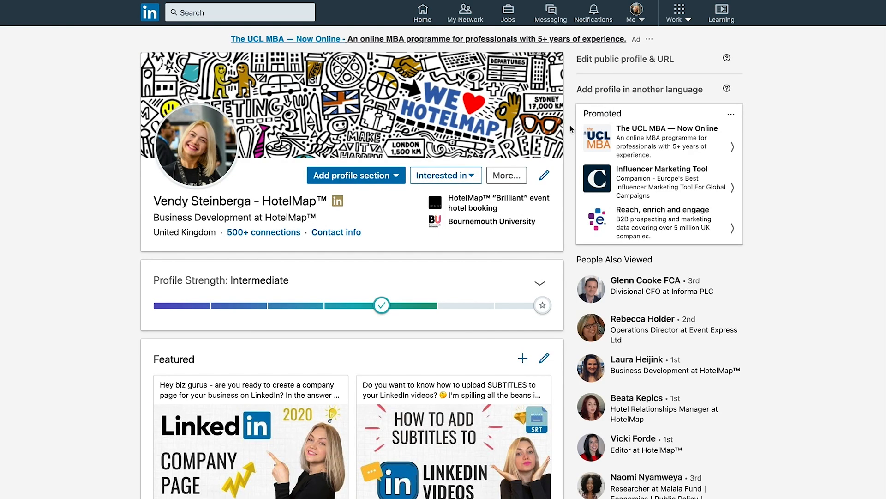
click(545, 177)
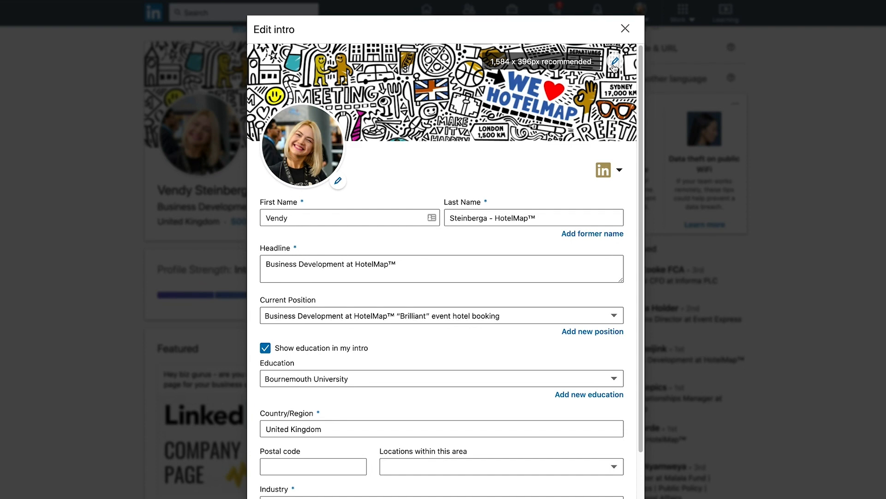
Step: Replace the profile's background photo with LinkedIn Profile Banner.png, apply it and save the intro
click(614, 66)
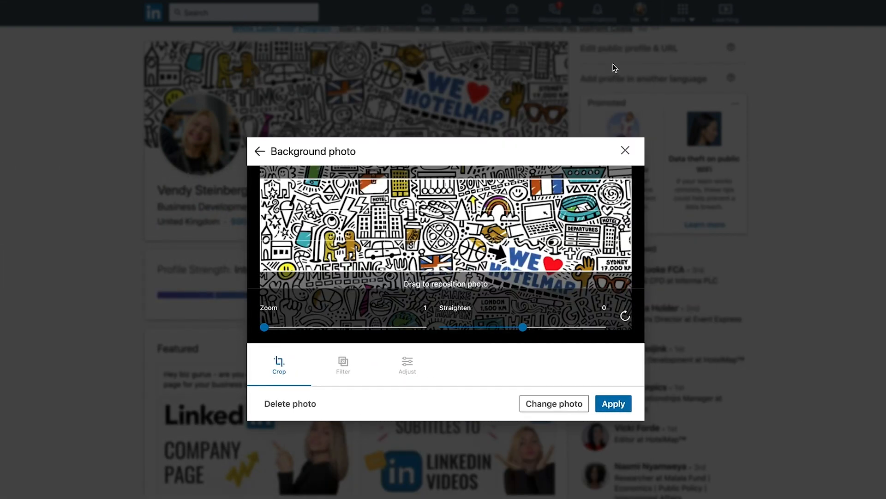
click(535, 403)
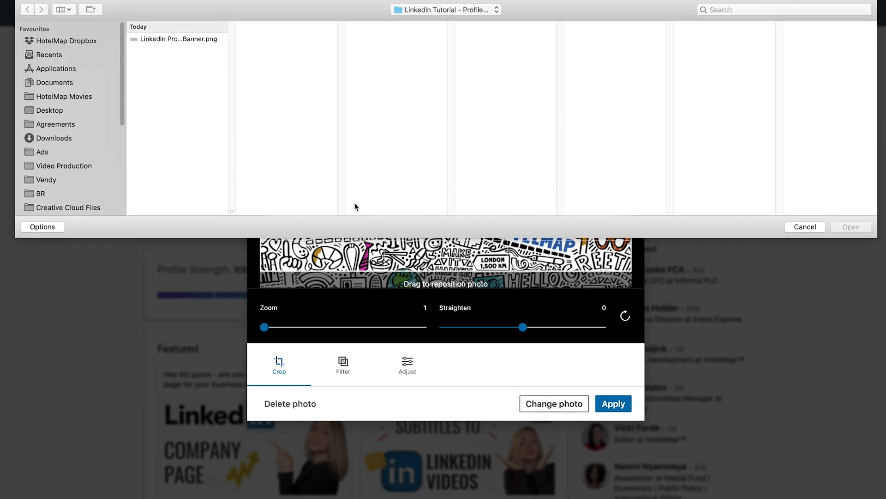
click(197, 39)
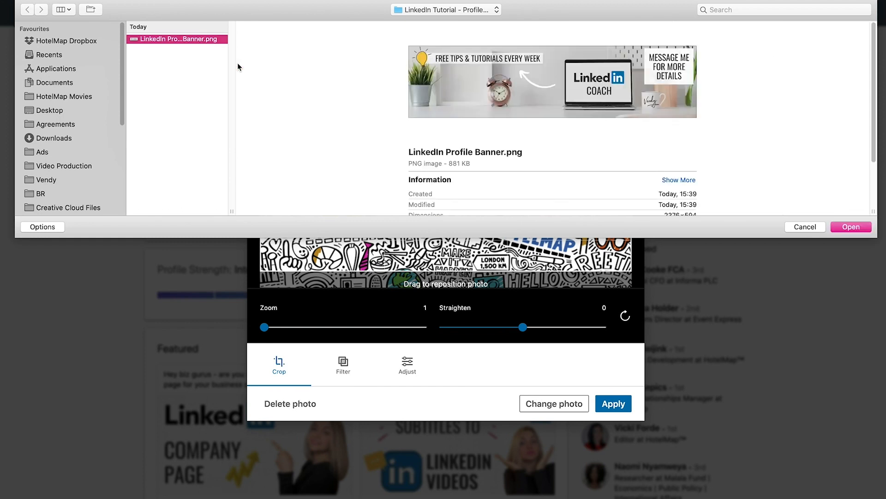
click(848, 228)
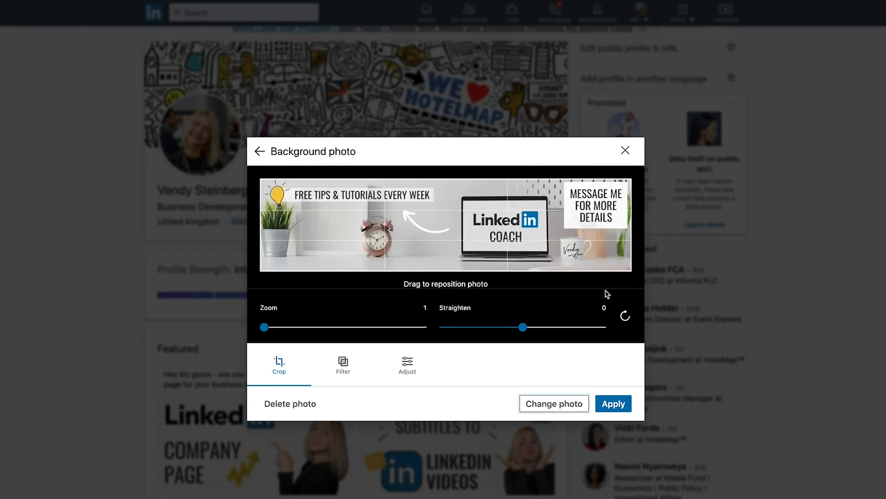
click(610, 405)
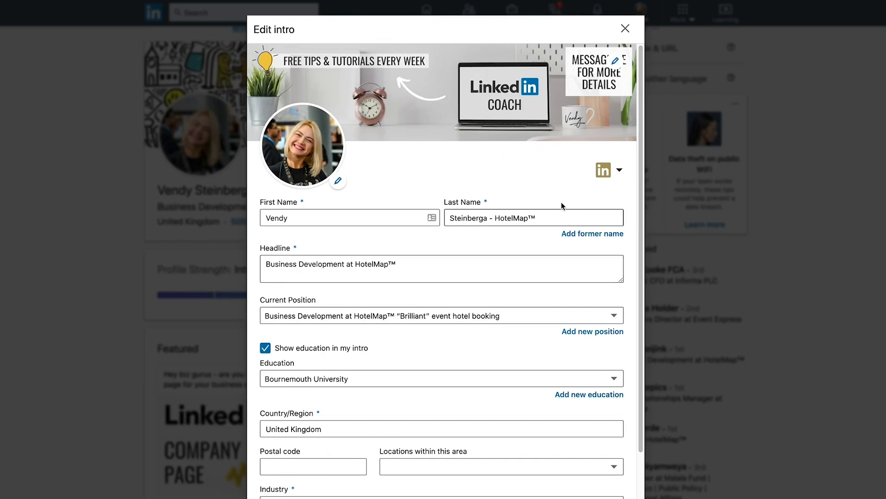
click(182, 387)
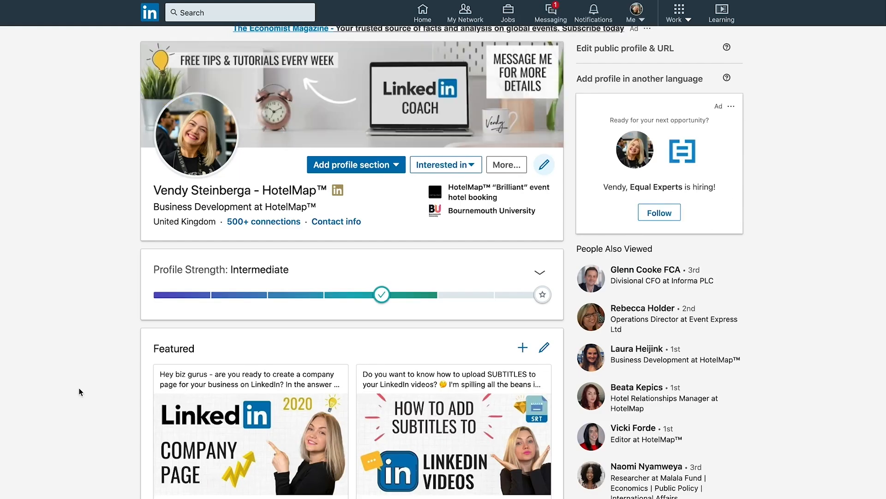